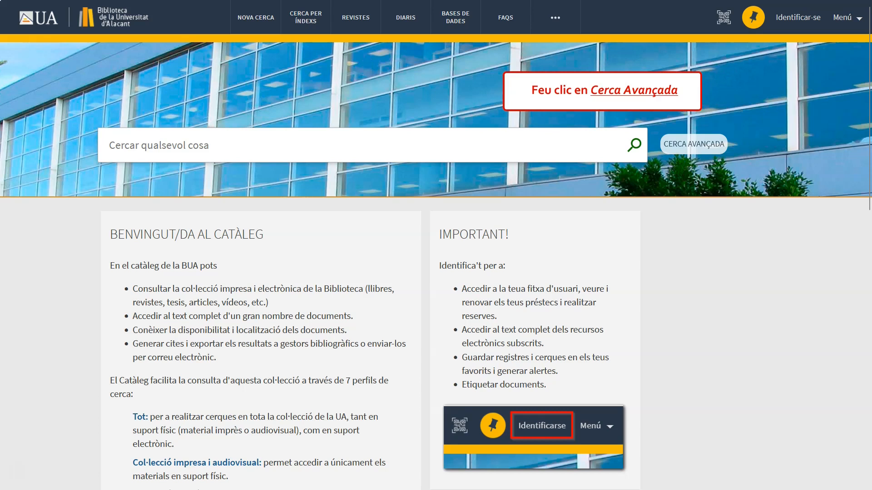
Open the advanced search for the Col·lecció profile and set the first line to Títol conté "capitalisme".
click(689, 154)
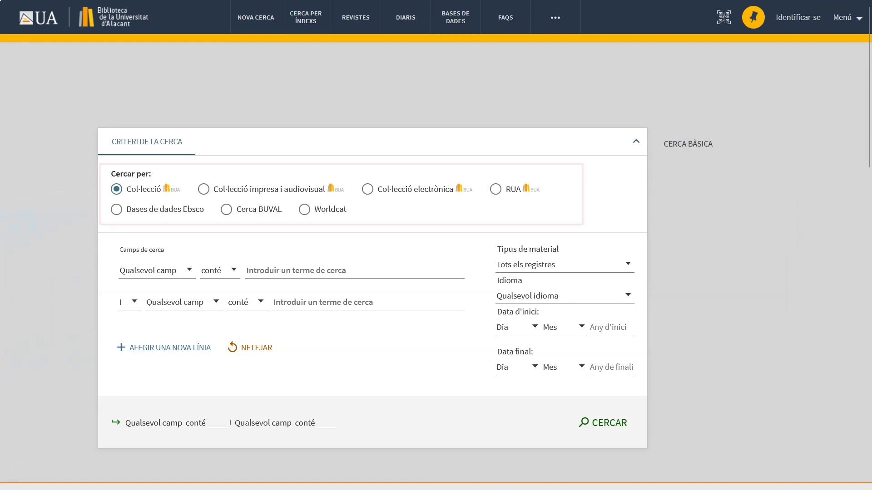
click(139, 195)
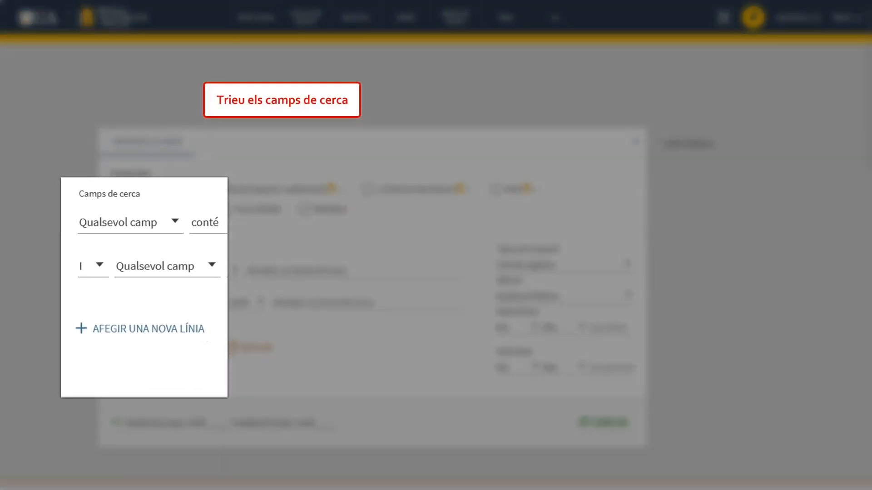
click(175, 225)
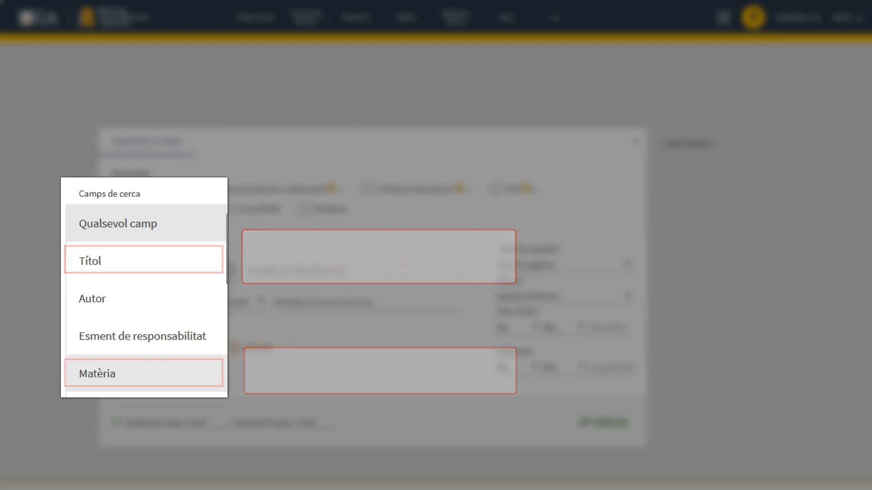
click(86, 268)
click(181, 223)
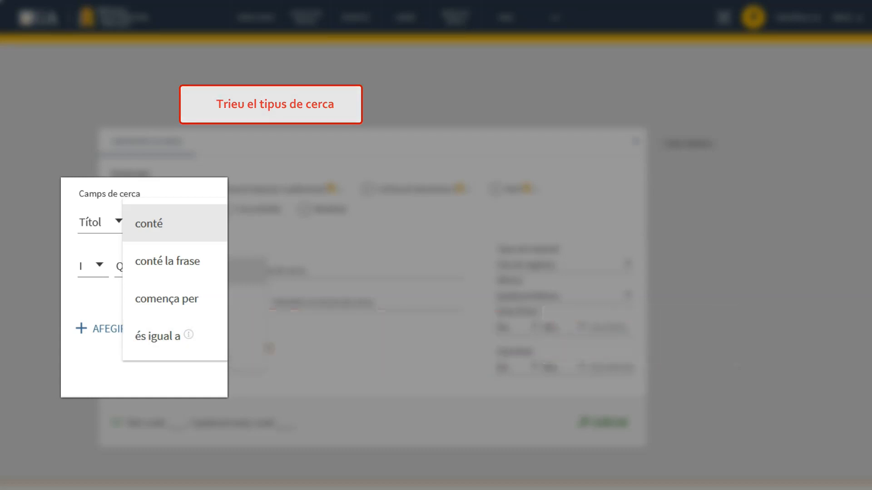
click(148, 232)
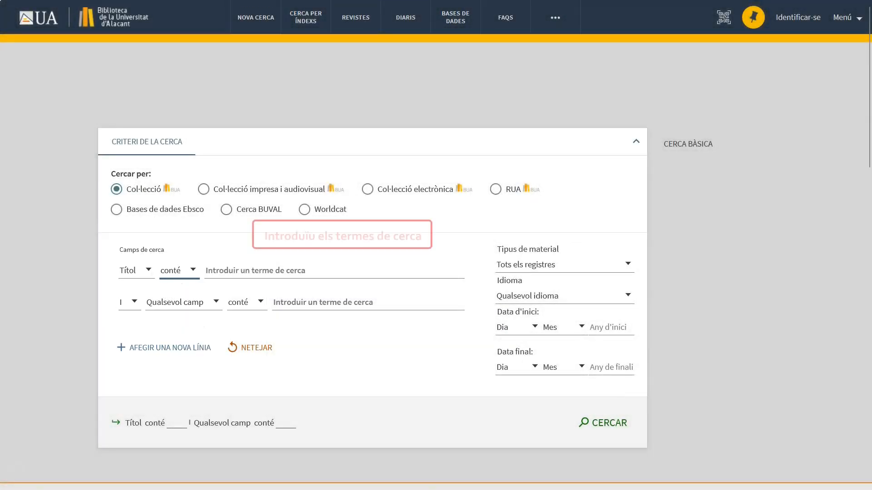
text(capitalisme)
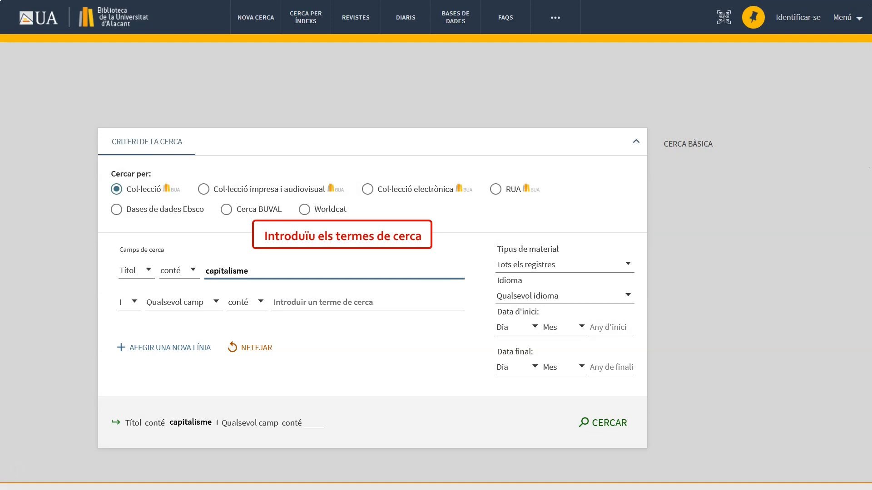
Set the second search line to Matèria conté "economia", keeping the operator I.
click(219, 301)
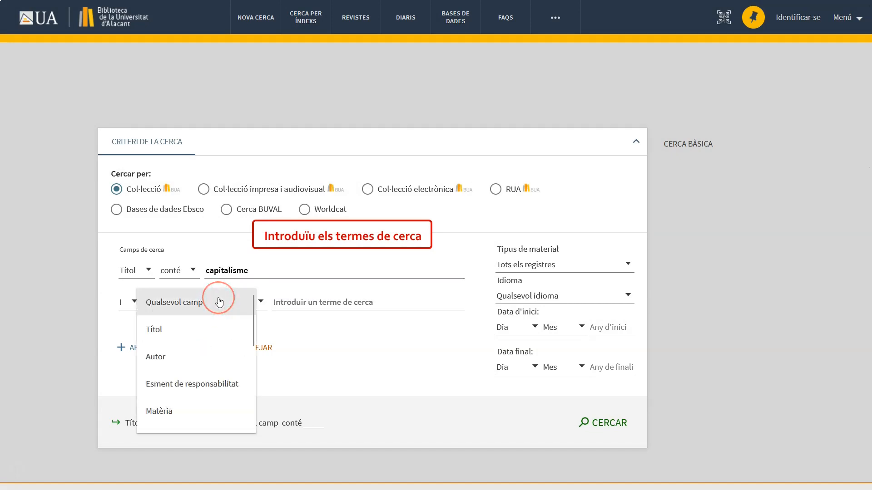
click(170, 415)
click(228, 302)
key(Escape)
click(290, 303)
text(economia)
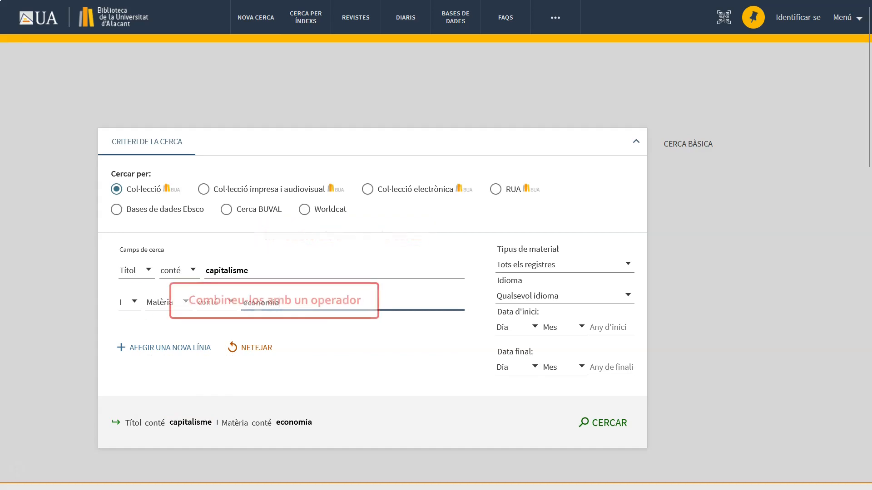
click(132, 302)
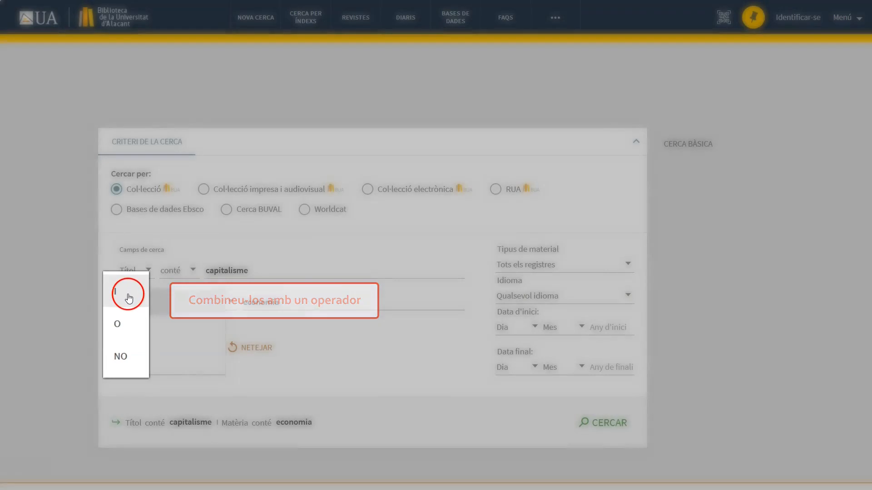
key(Escape)
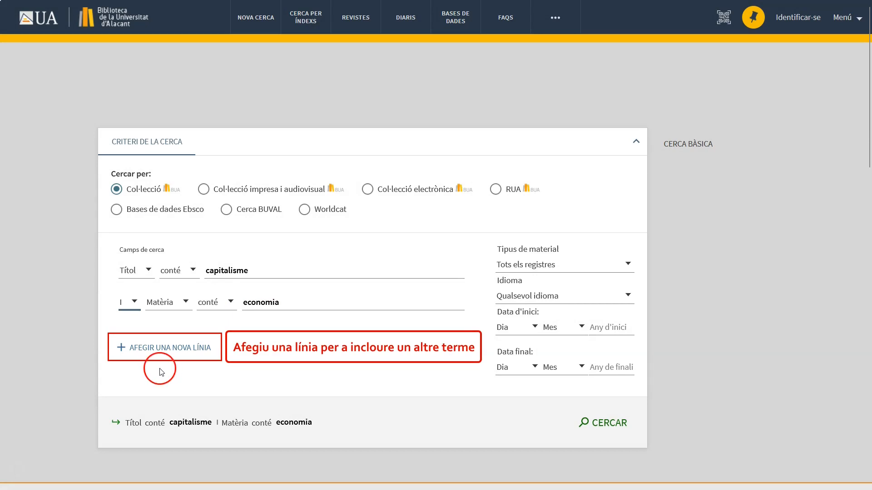
Add a third search line that excludes records with NO, Matèria, conté la frase "politica social".
click(154, 352)
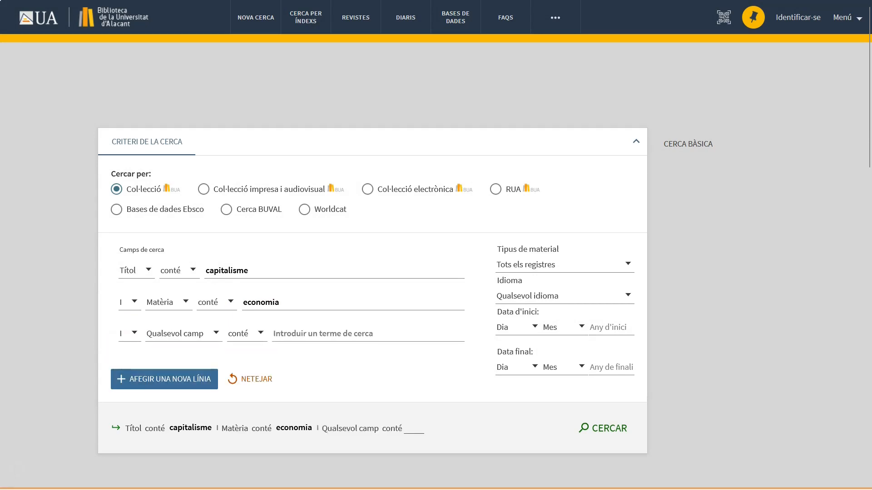
click(134, 335)
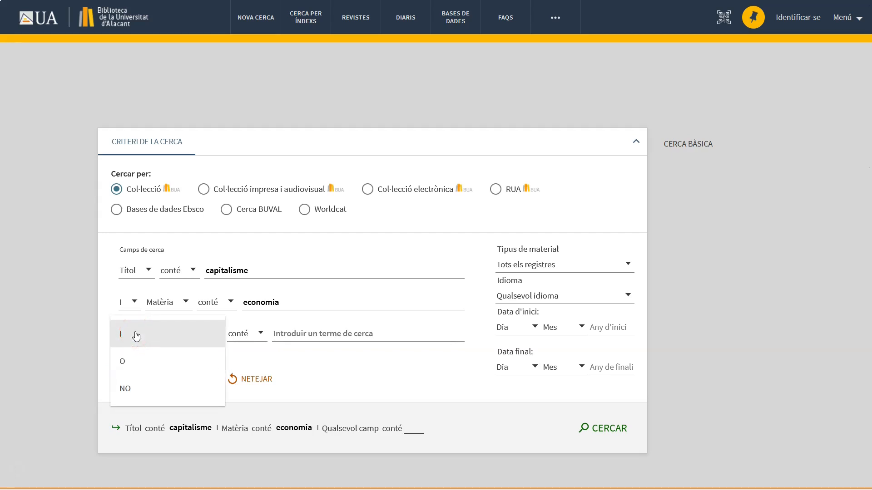
click(125, 387)
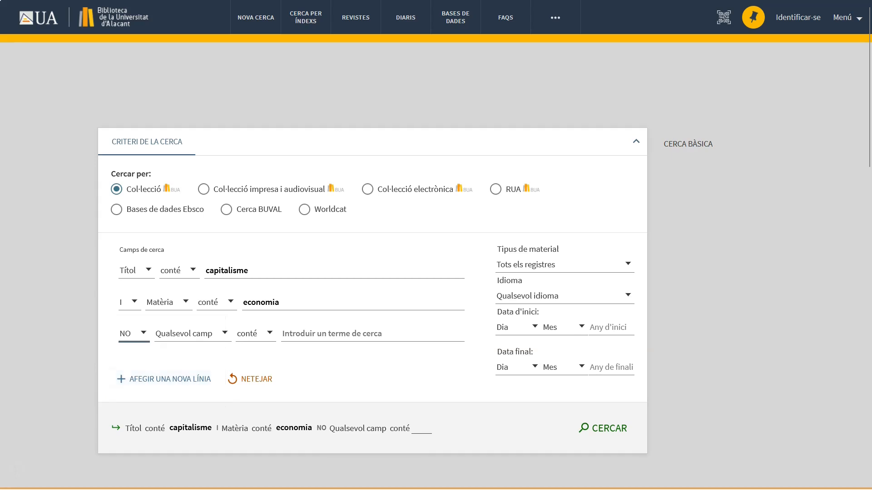
click(225, 333)
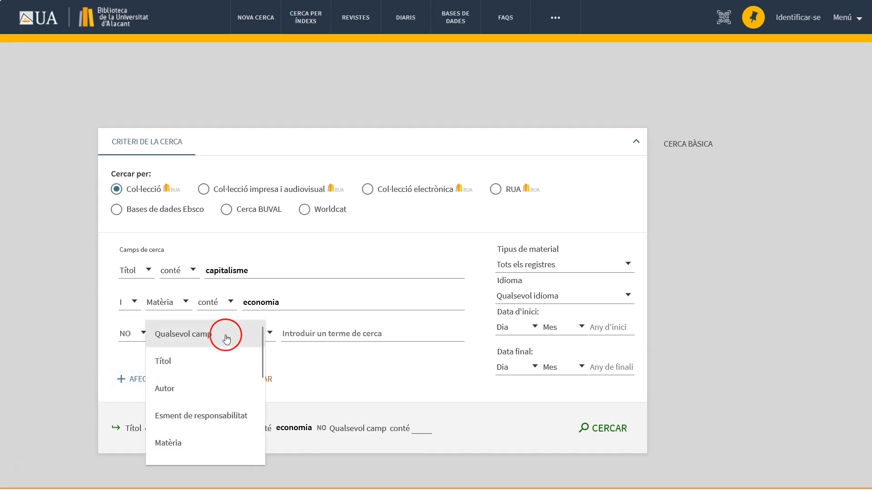
click(180, 450)
click(241, 336)
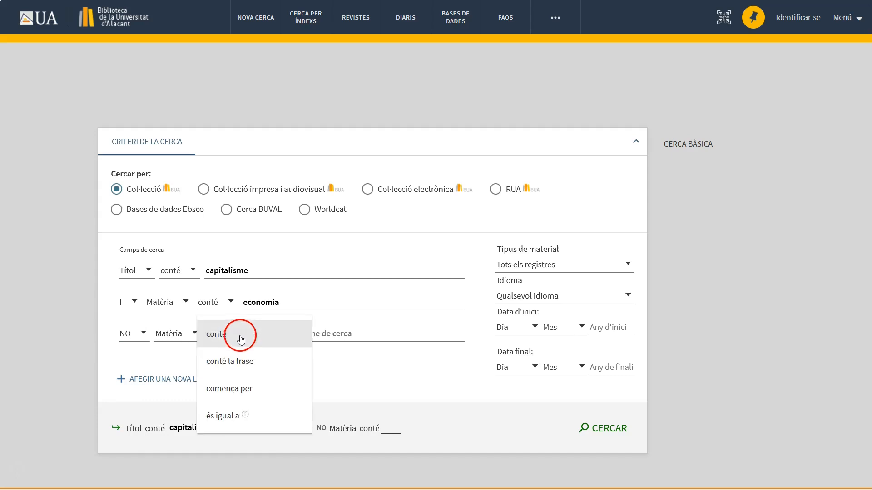
click(241, 366)
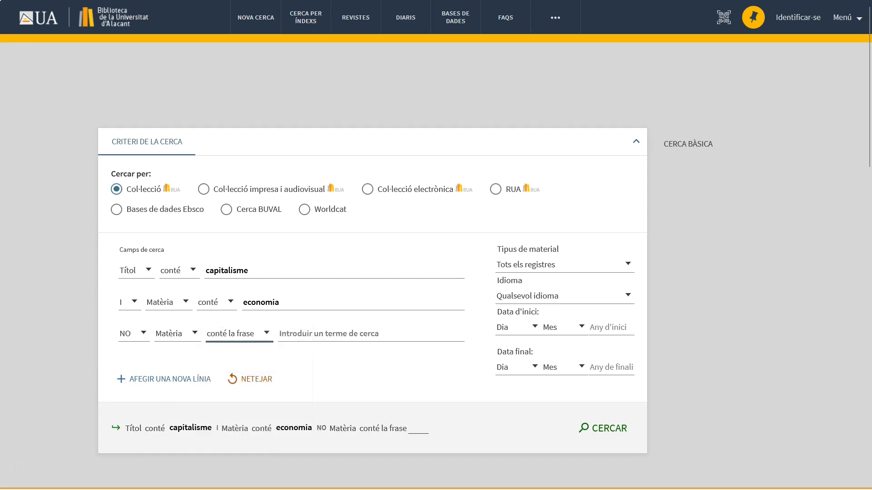
text(politica social)
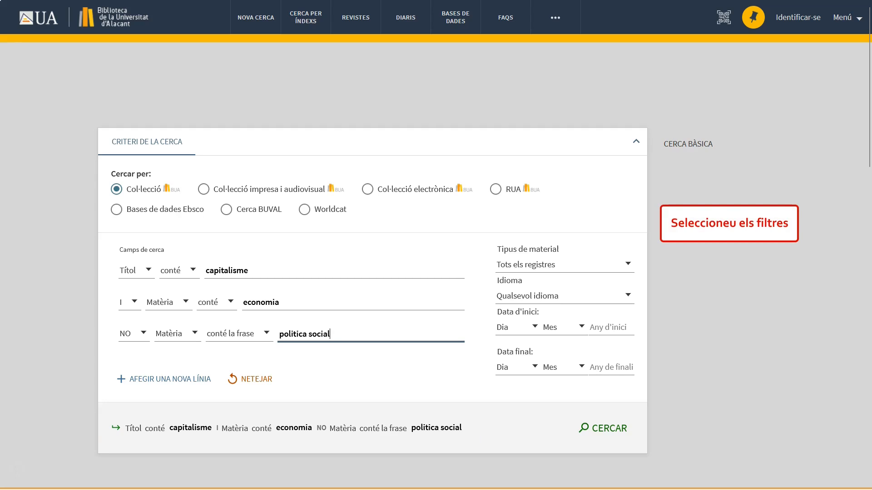
Limit the search to material type Llibres and language Català, and run it.
click(627, 264)
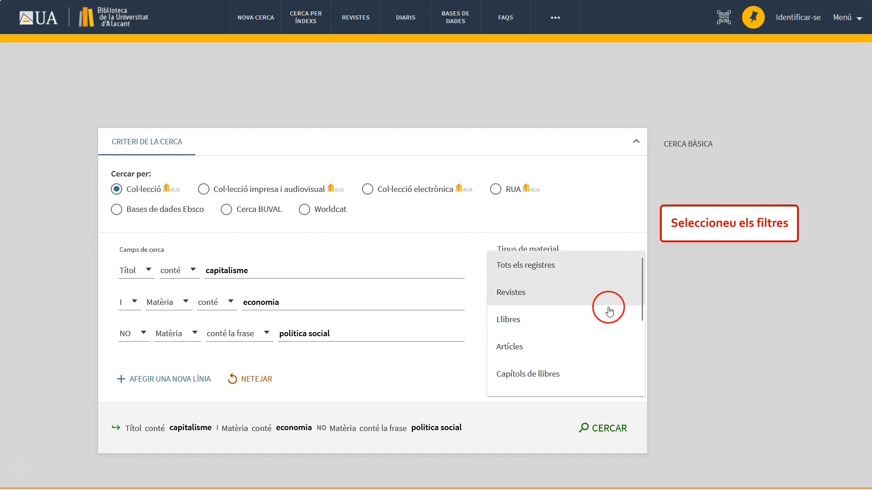
click(608, 319)
click(628, 291)
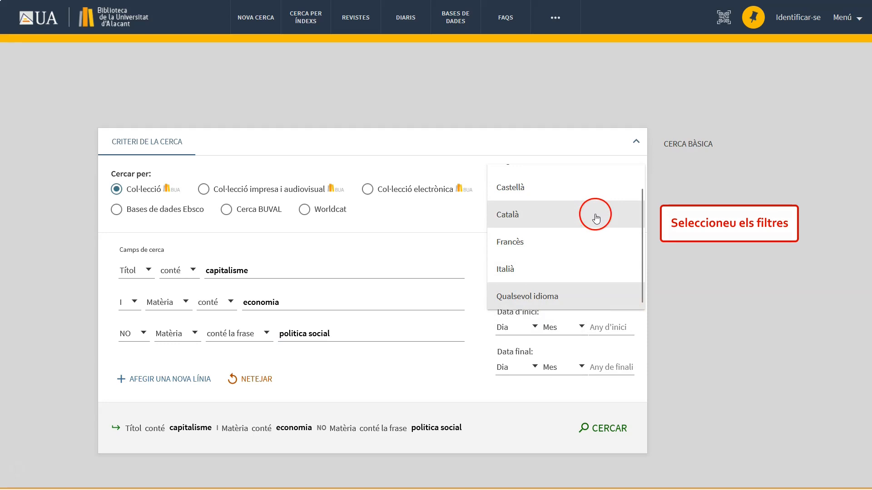
click(594, 214)
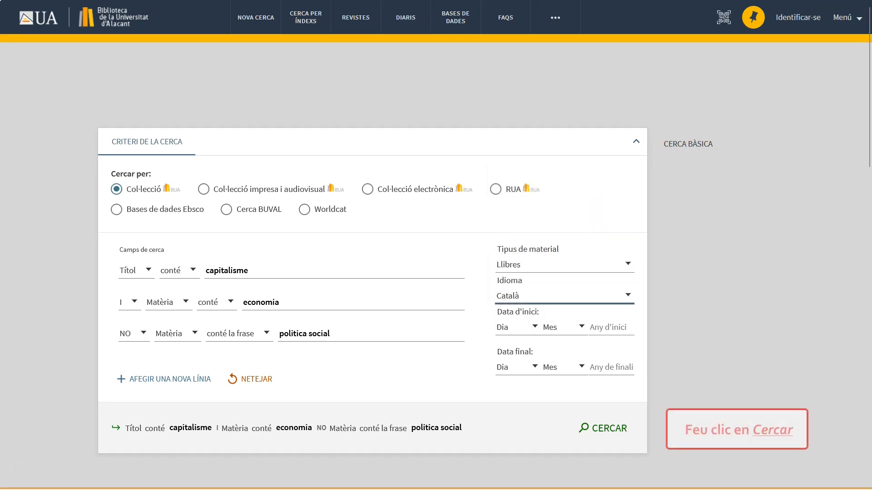
click(613, 434)
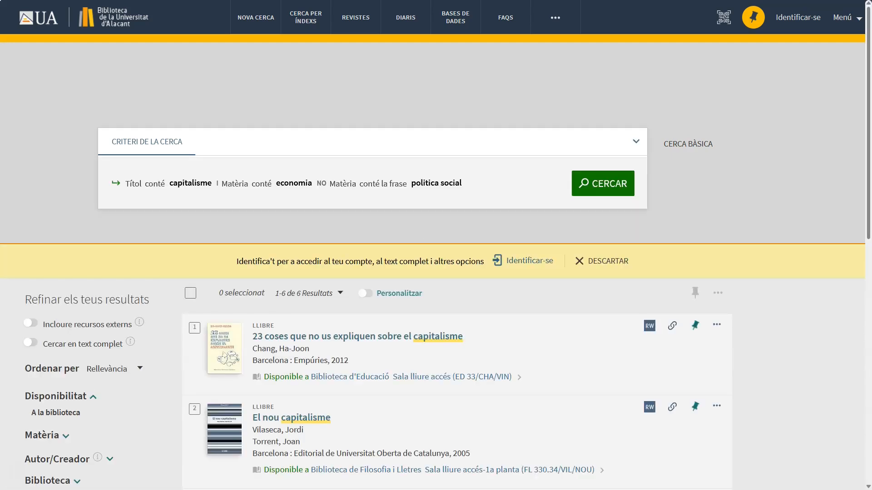
Refine the results by creation date, with 2015 as the starting year.
scroll(436, 245, down, 5)
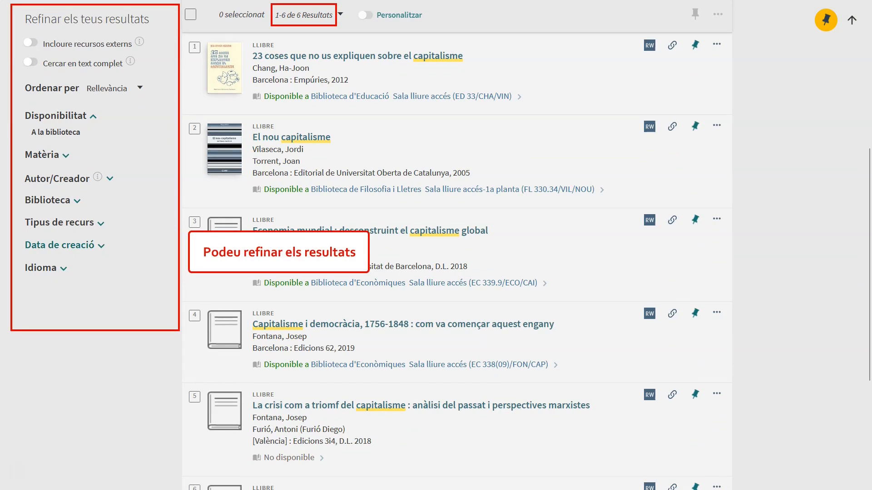
click(102, 248)
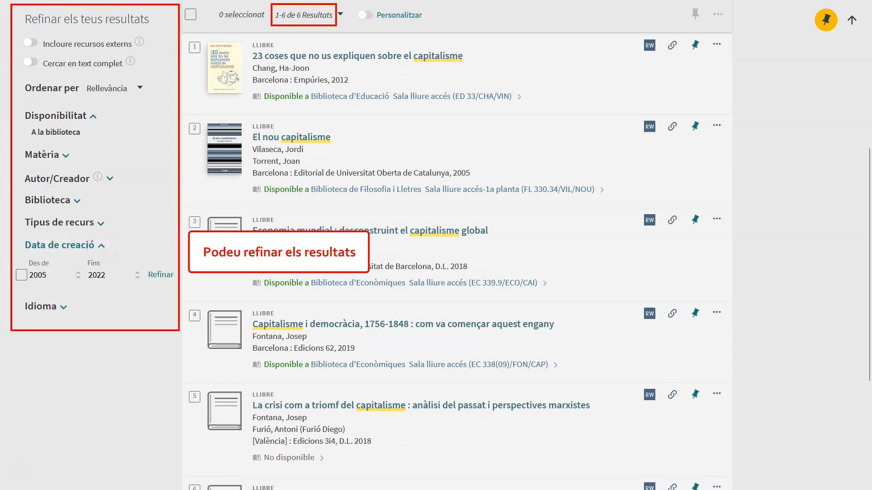
click(47, 276)
key(BackSpace)
key(BackSpace)
key(BackSpace)
key(BackSpace)
text(2015)
click(154, 276)
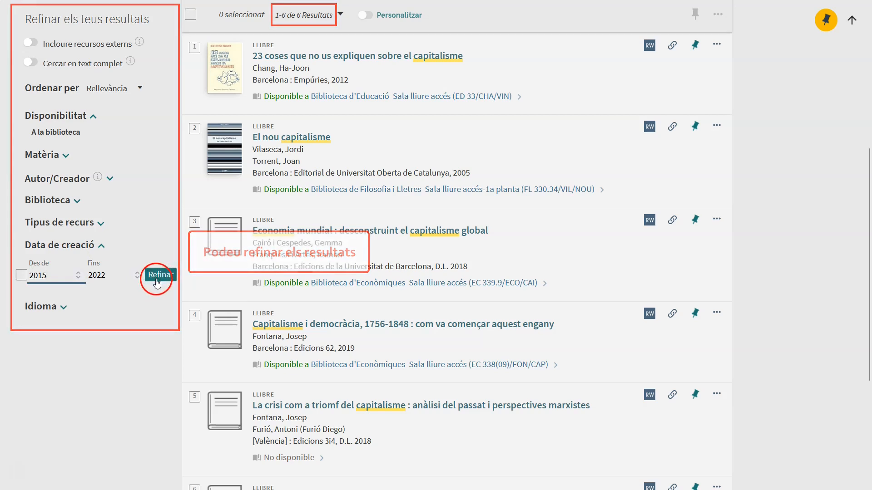